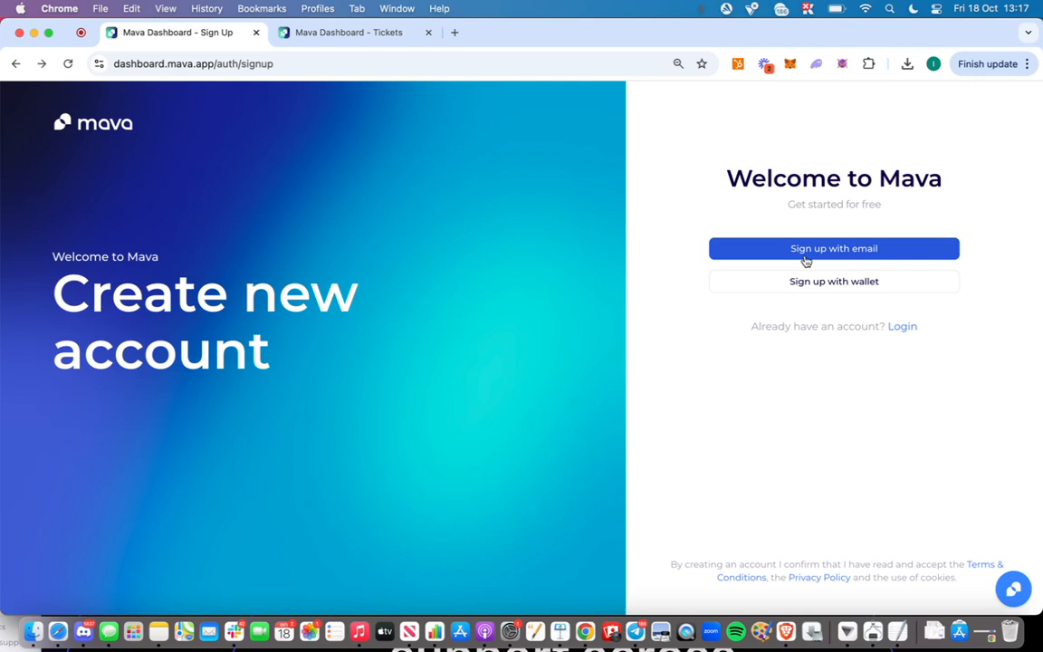
Sign up for a Mava account with an email address and fill in the username and team name
left_click(802, 258)
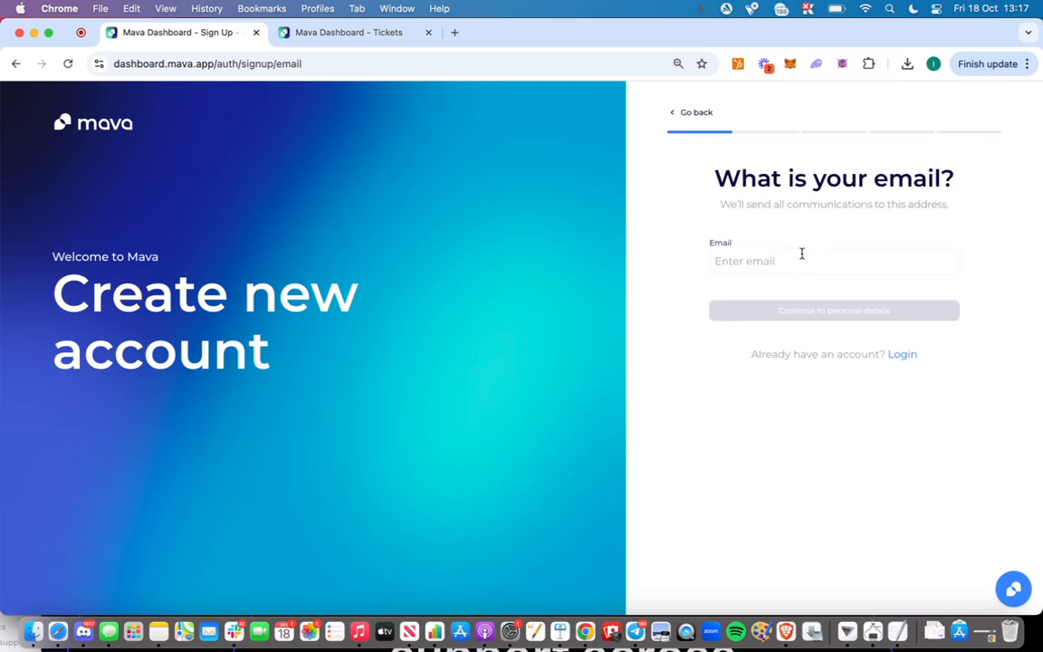
left_click(799, 256)
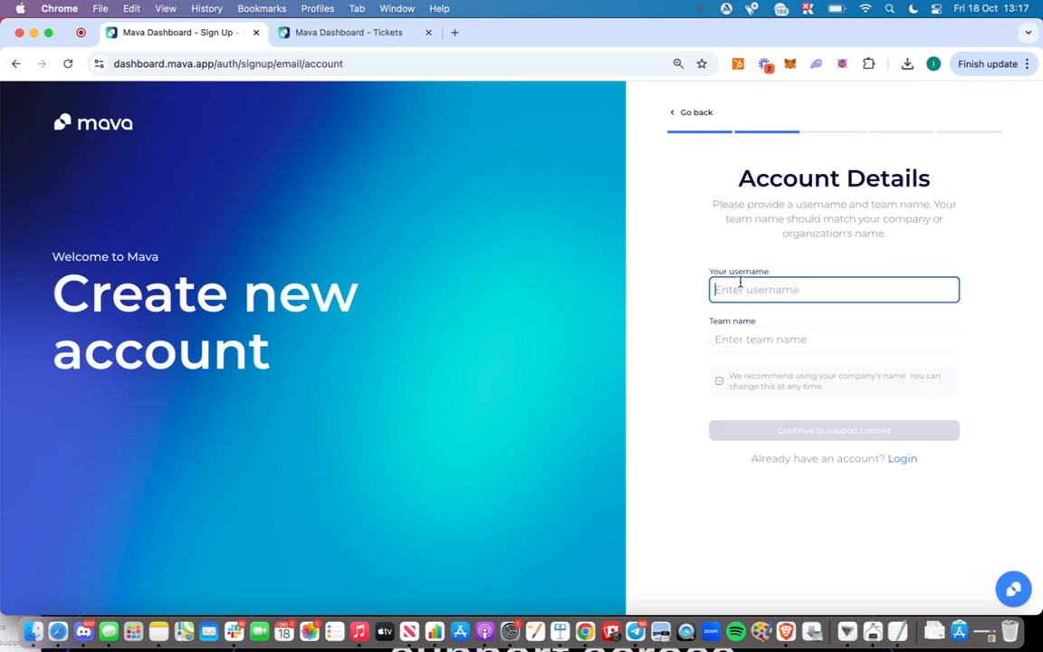
type("Iris")
key("Tab")
type("Iris-Y")
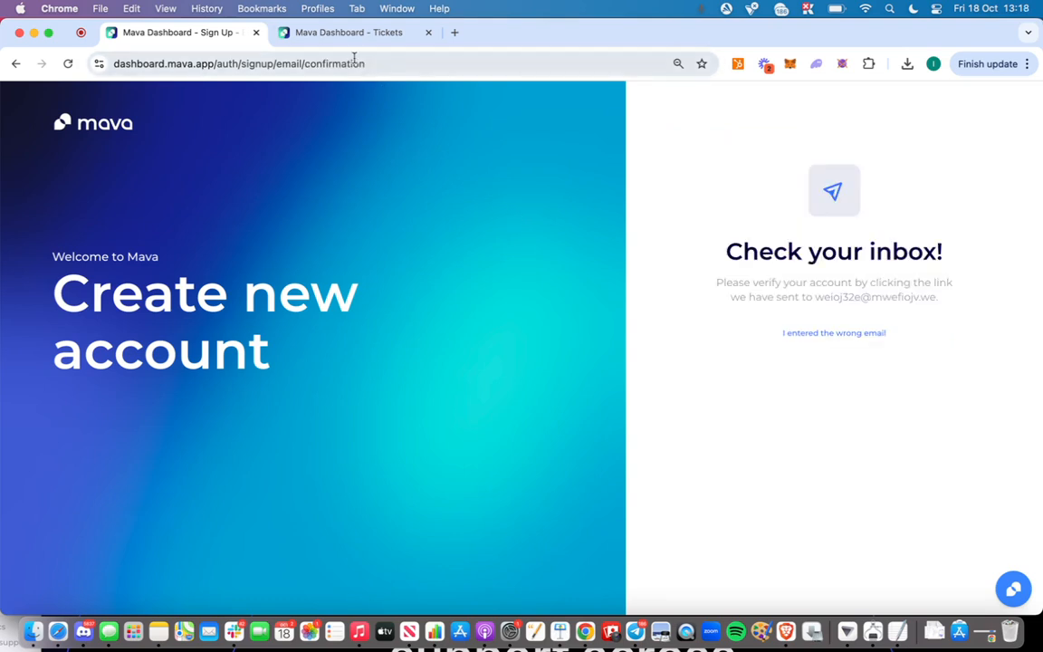
Go to the Integrations settings of the already verified Mava workspace and start connecting Discord
left_click(334, 35)
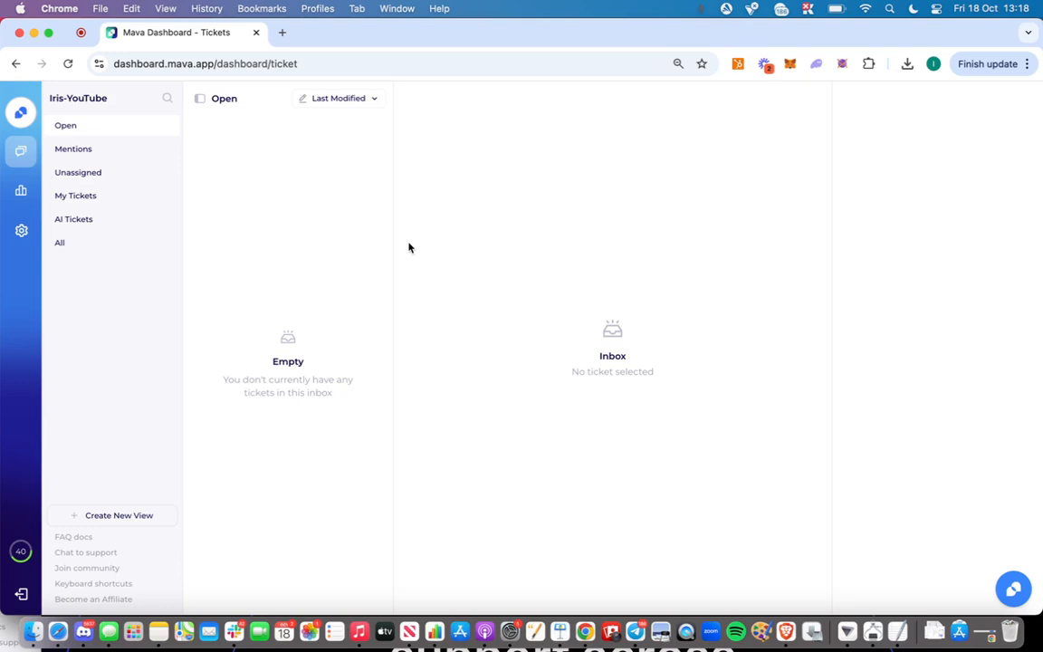
left_click(15, 240)
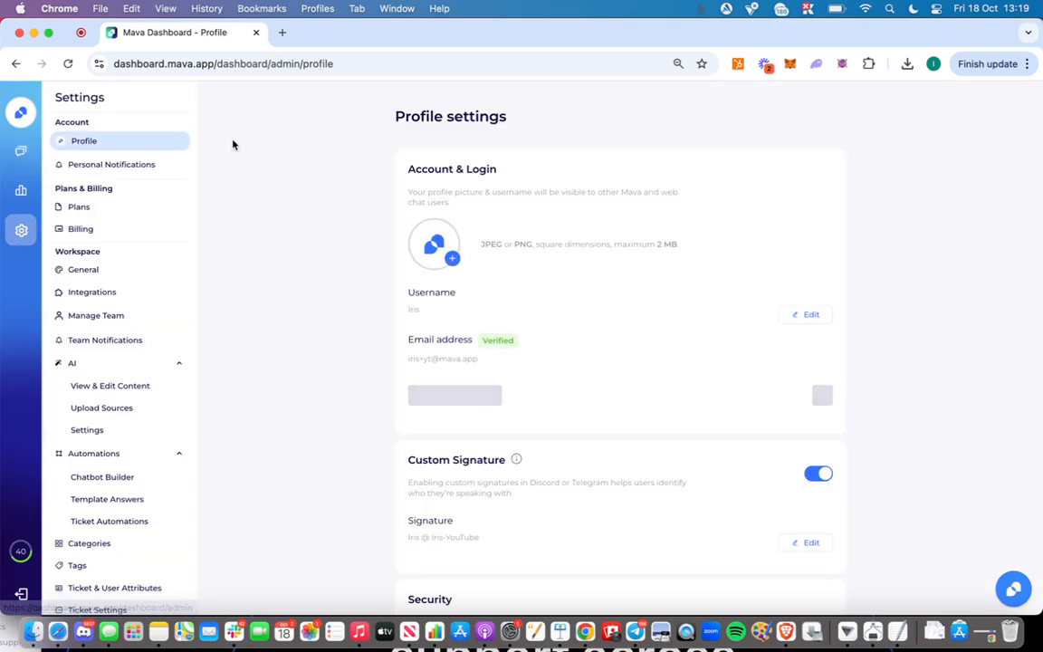
left_click(90, 299)
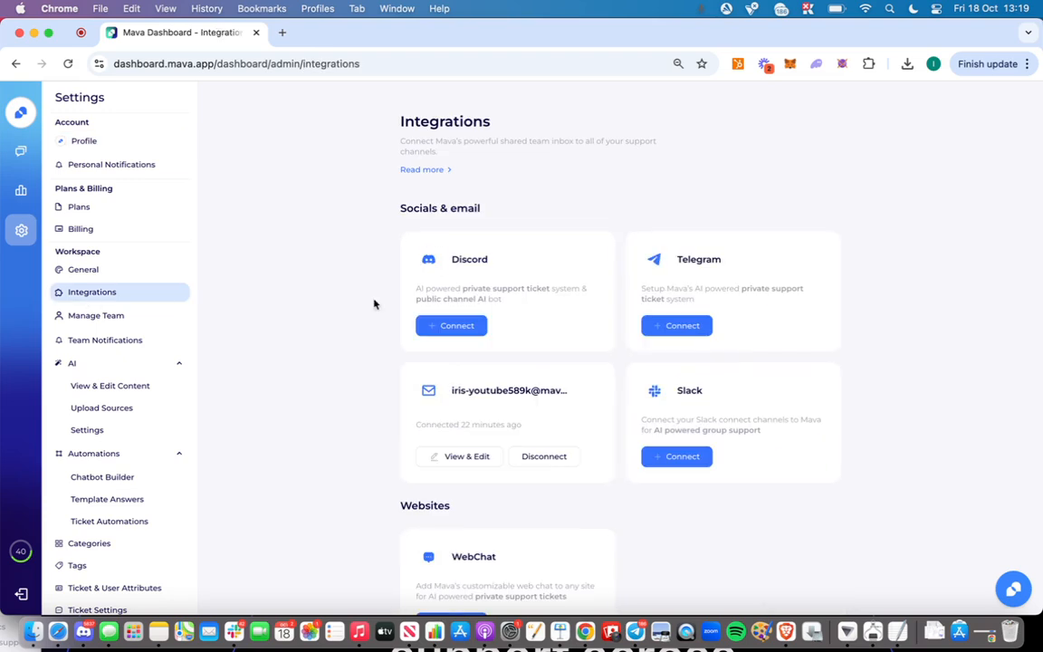
left_click(473, 330)
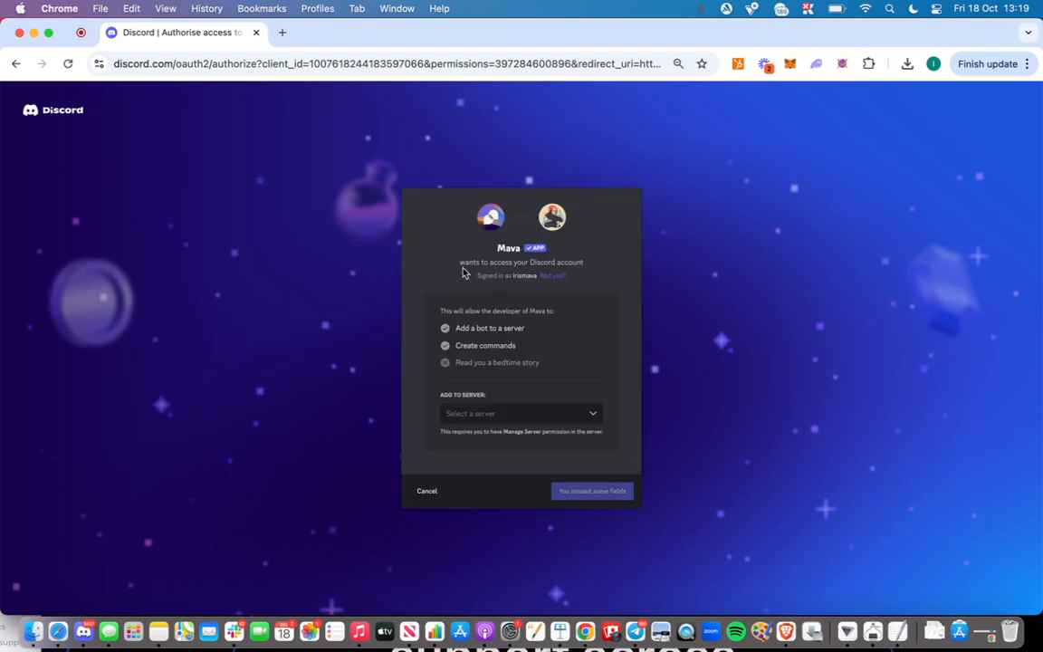
Add the Mava bot to the personal Discord server and authorise all requested permissions
left_click(480, 416)
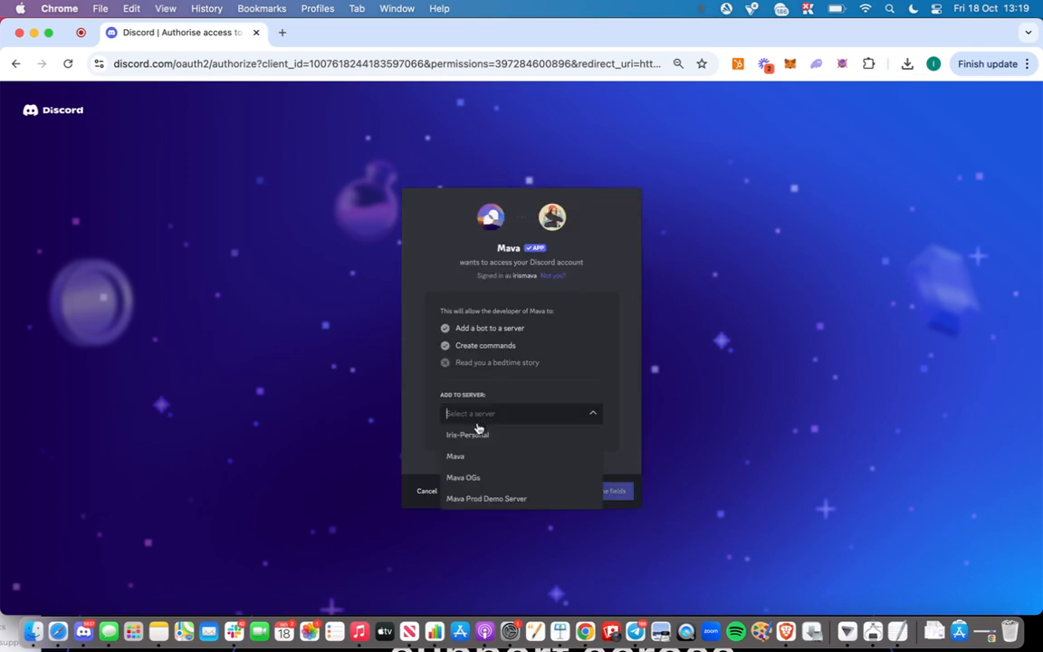
left_click(470, 437)
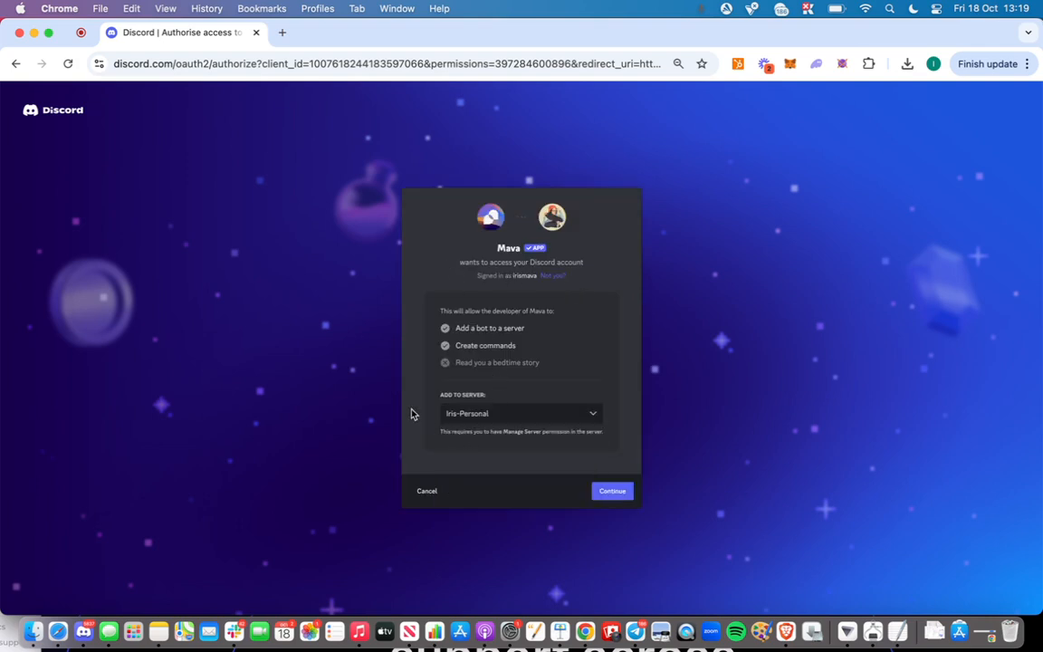
left_click(622, 495)
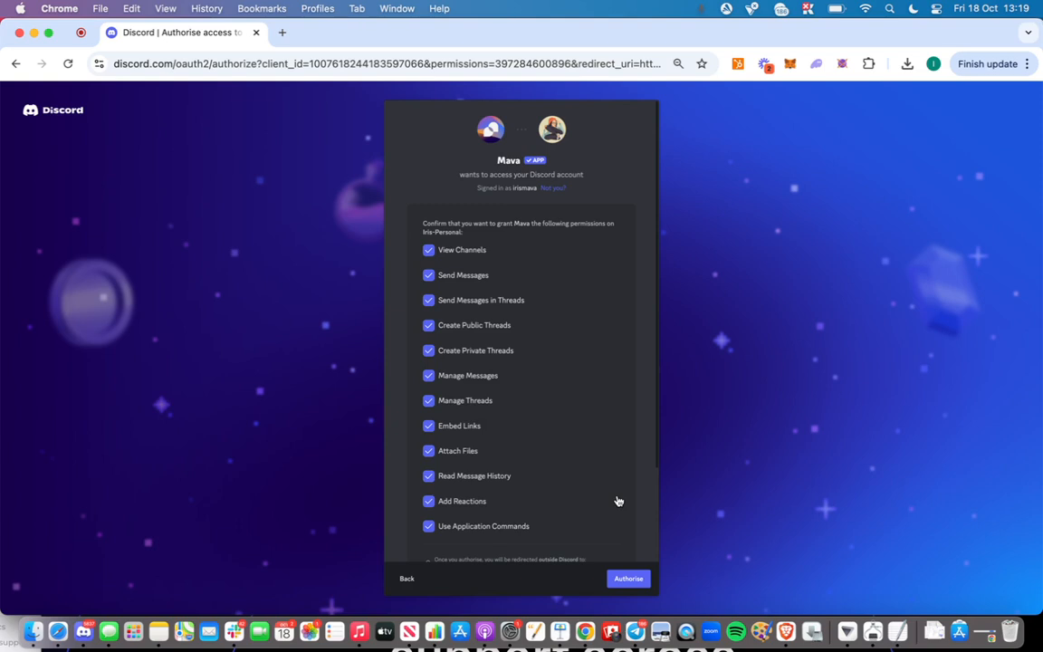
left_click(628, 580)
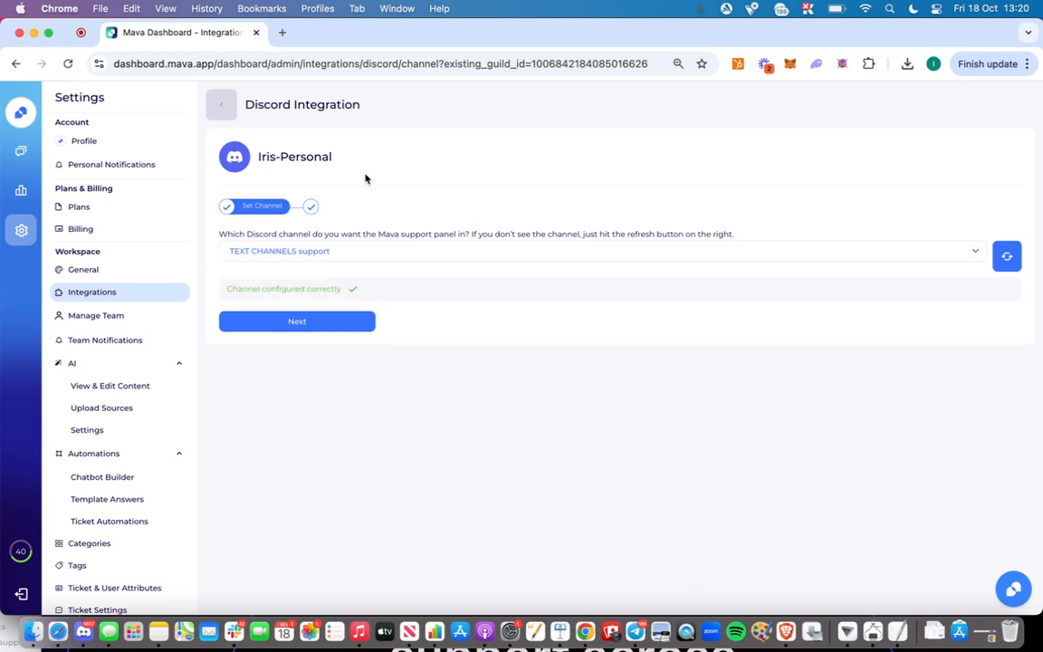
Accept the support channel and default Contact Us panel settings, post the panel, and check it in Discord
left_click(297, 324)
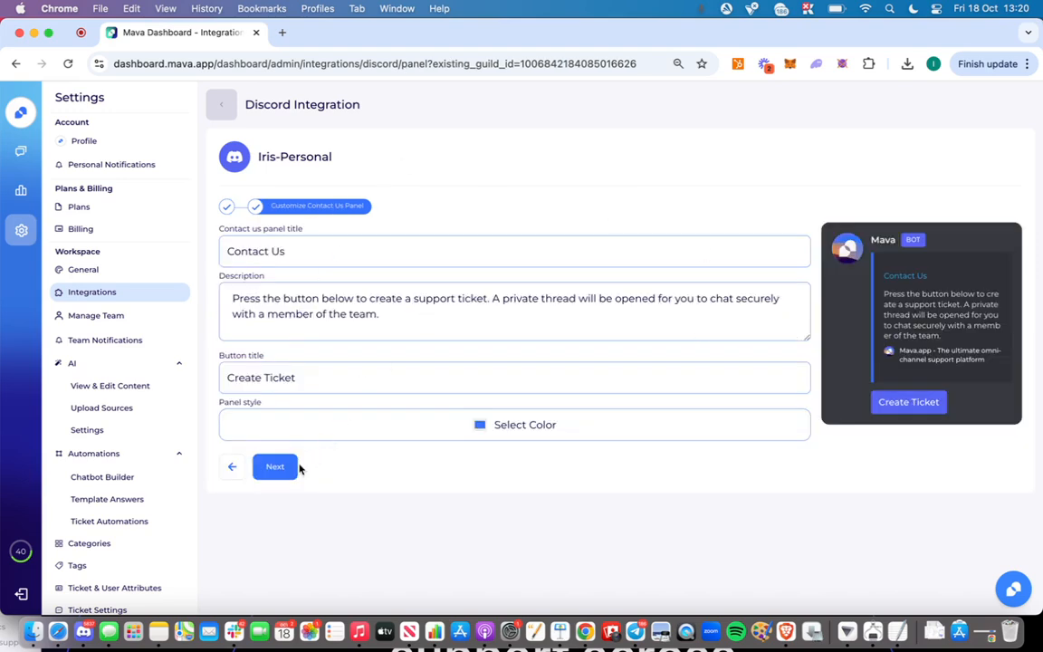
left_click(275, 466)
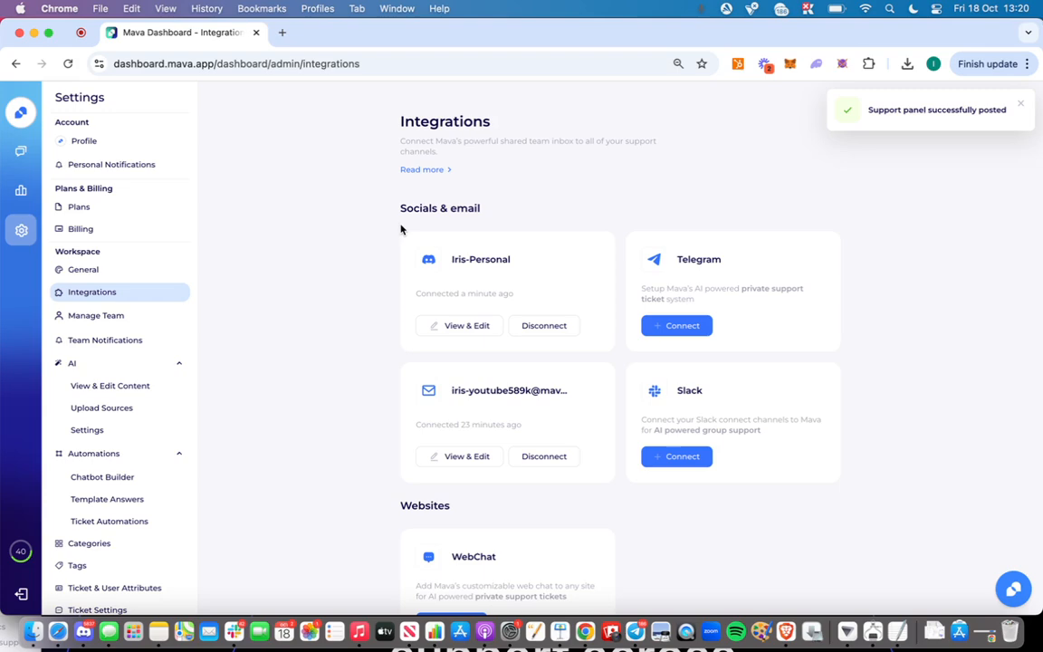
left_click(82, 631)
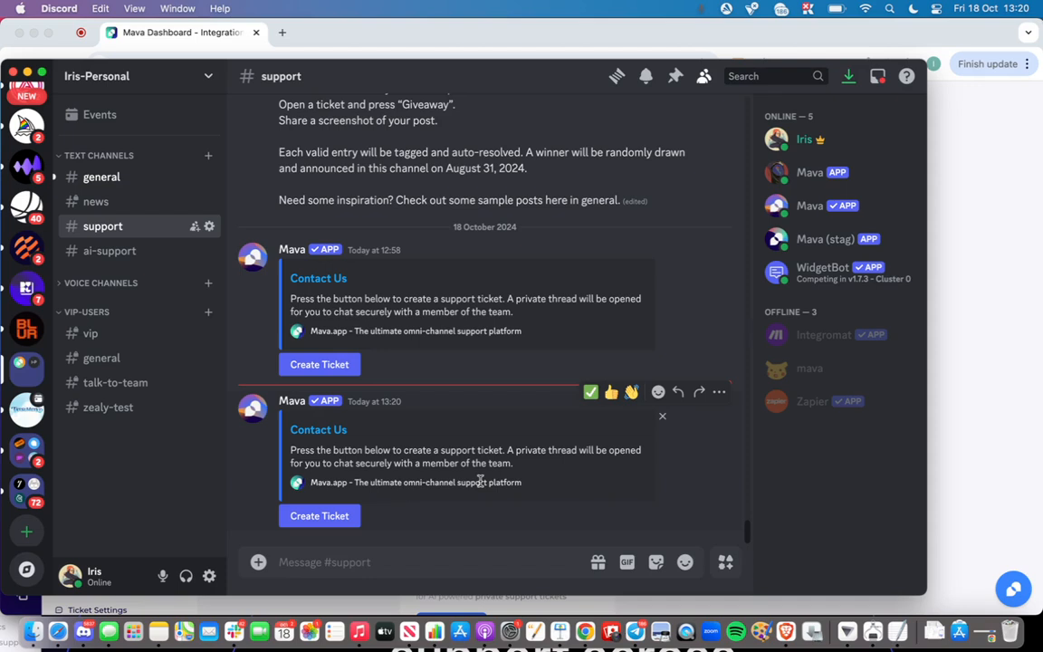
left_click(981, 444)
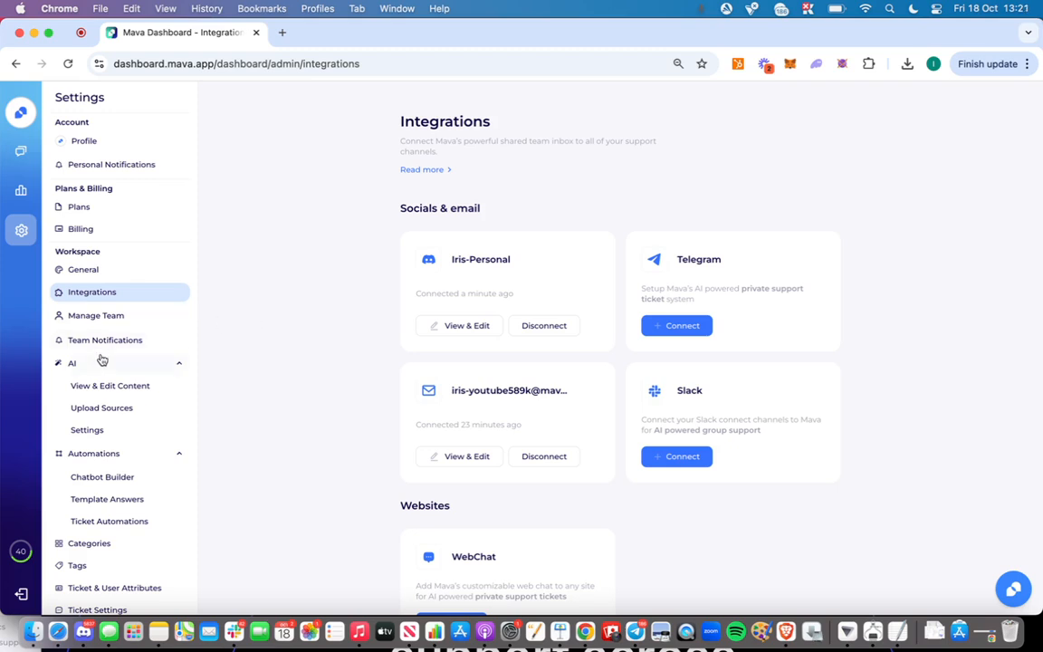
Review the organisation name and description in the AI settings of the Mava dashboard
left_click(92, 429)
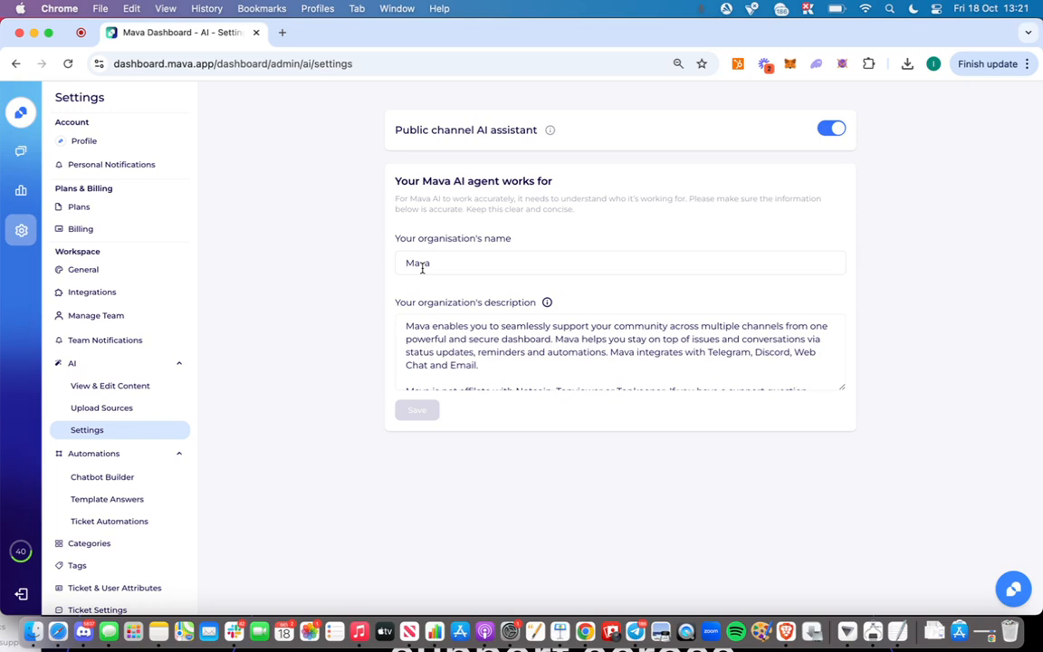
left_click(427, 343)
Inspect the web URL form for adding an AI knowledge source, close it unsaved, and view the sources page
left_click(113, 410)
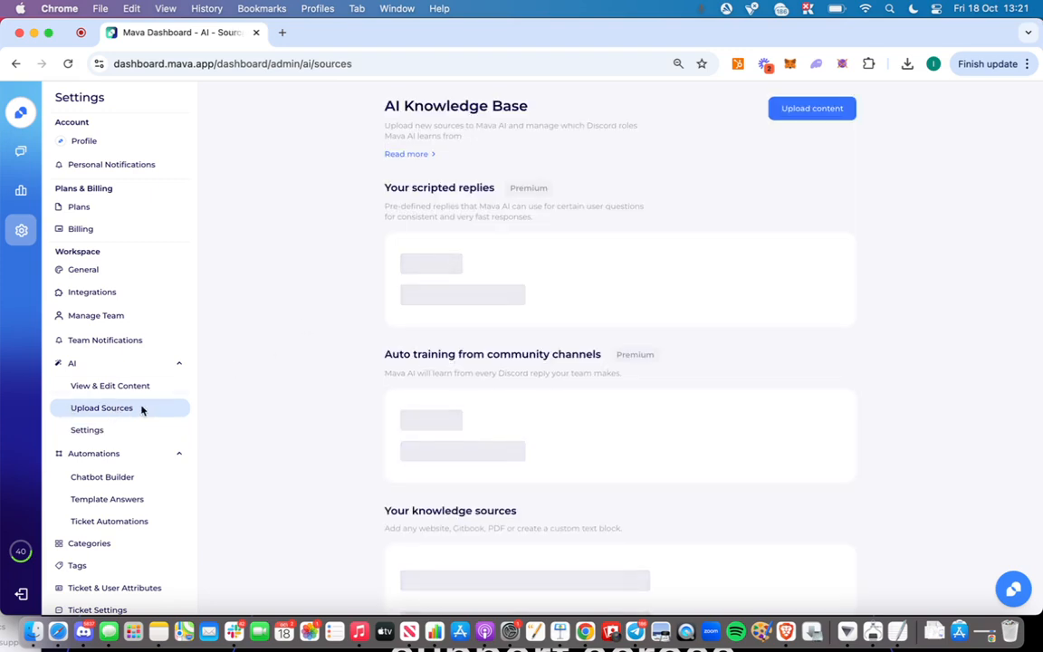
left_click(815, 108)
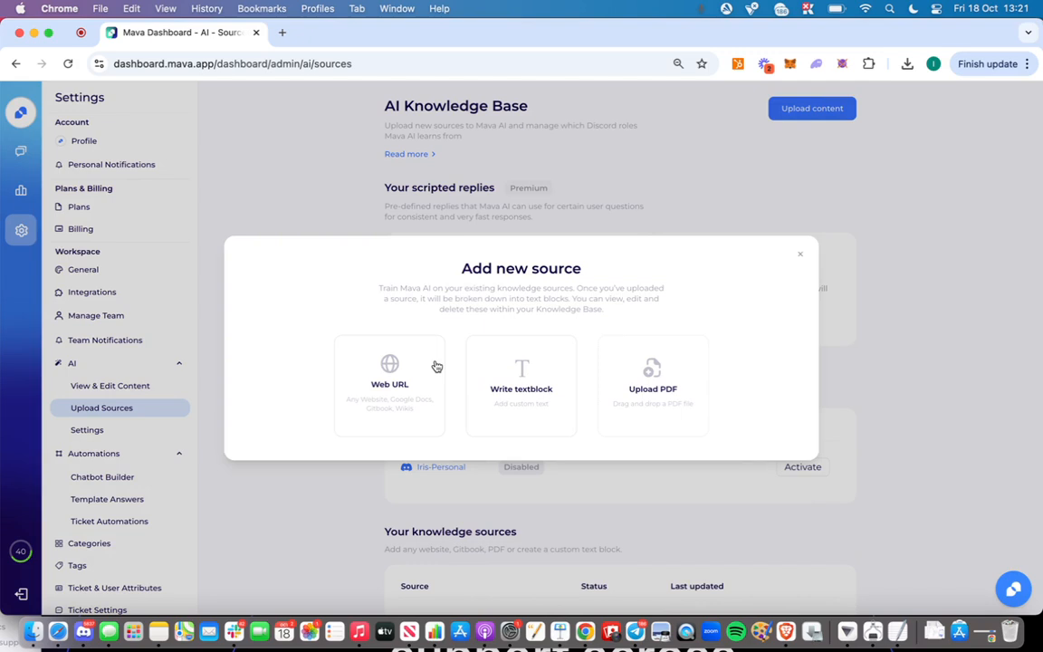
left_click(373, 350)
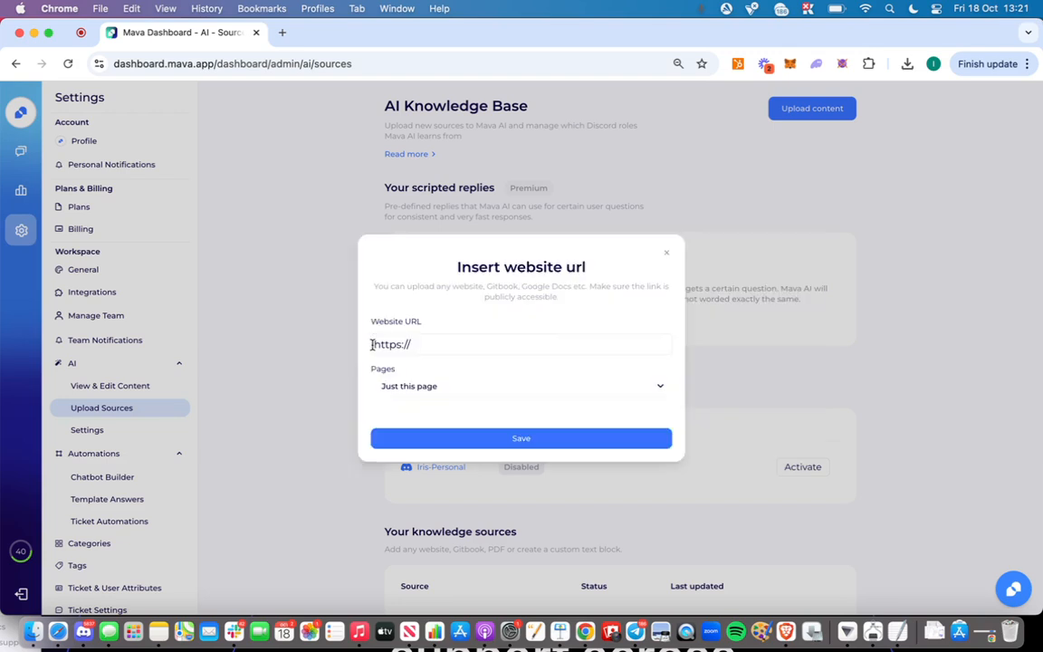
left_click(669, 254)
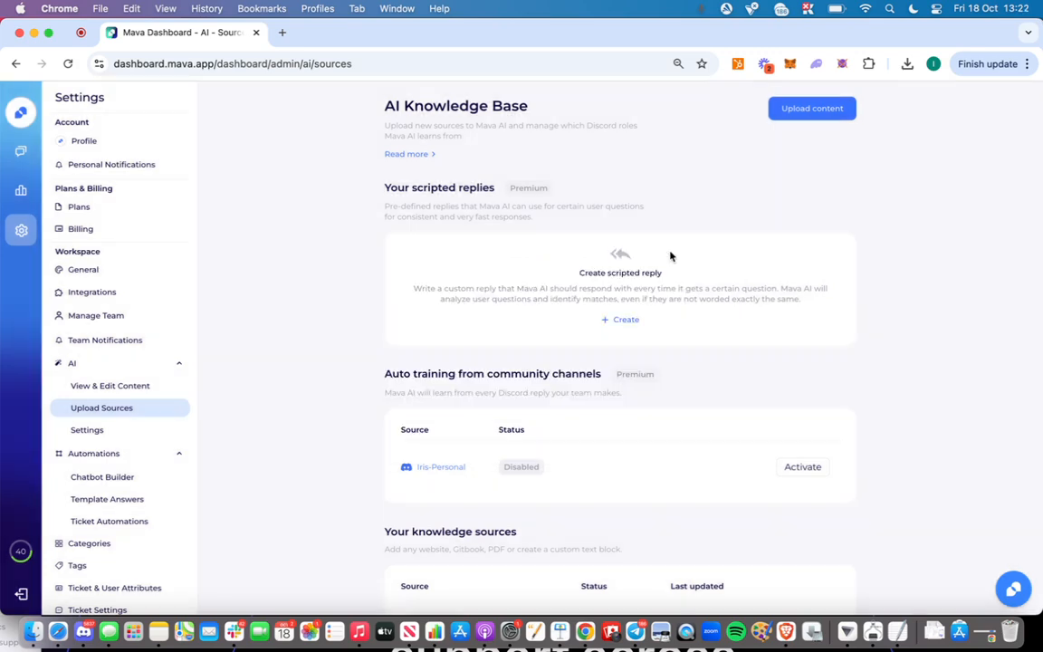
scroll(670, 256, "down", 2)
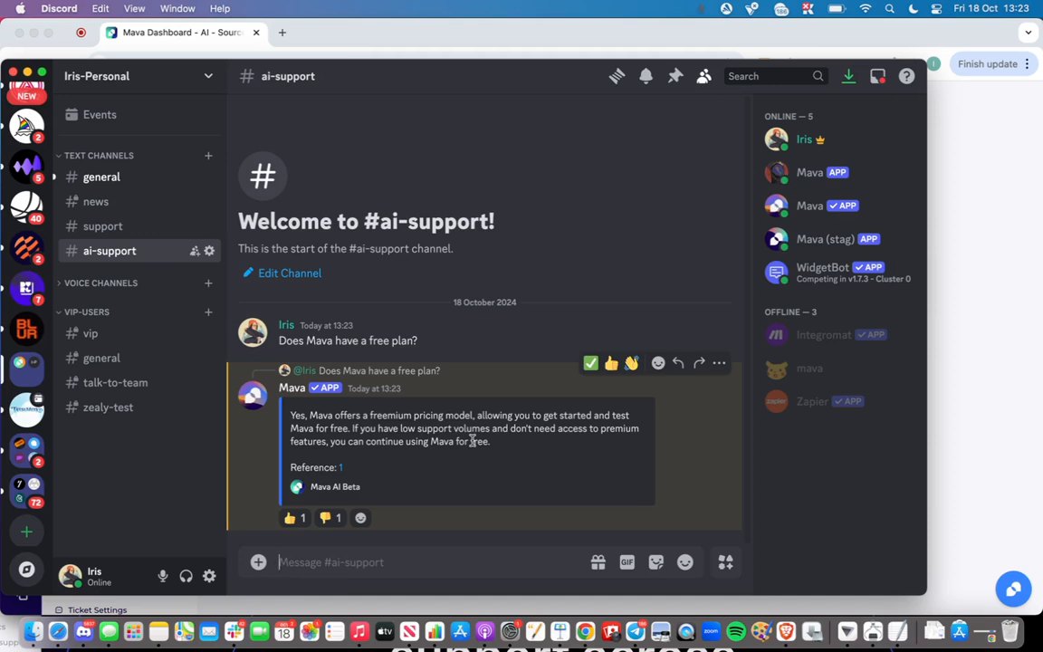
Ask "How do I integrate with Discord?" in the ai-support channel and read the Mava bot's reply
type("How do I int")
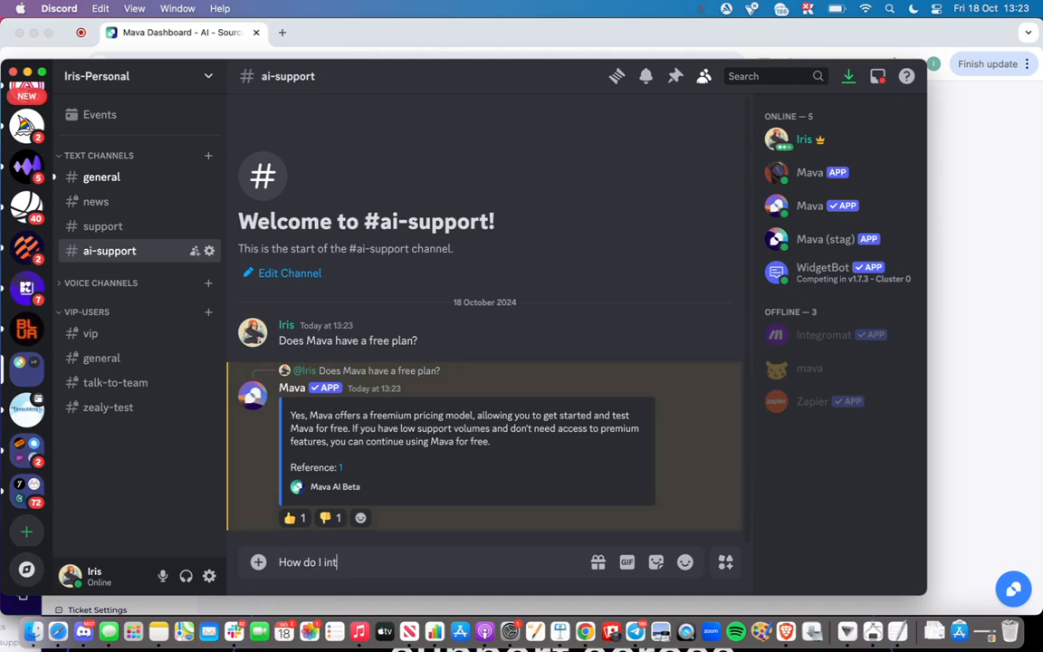
type("egrate with Discord?")
key("Return")
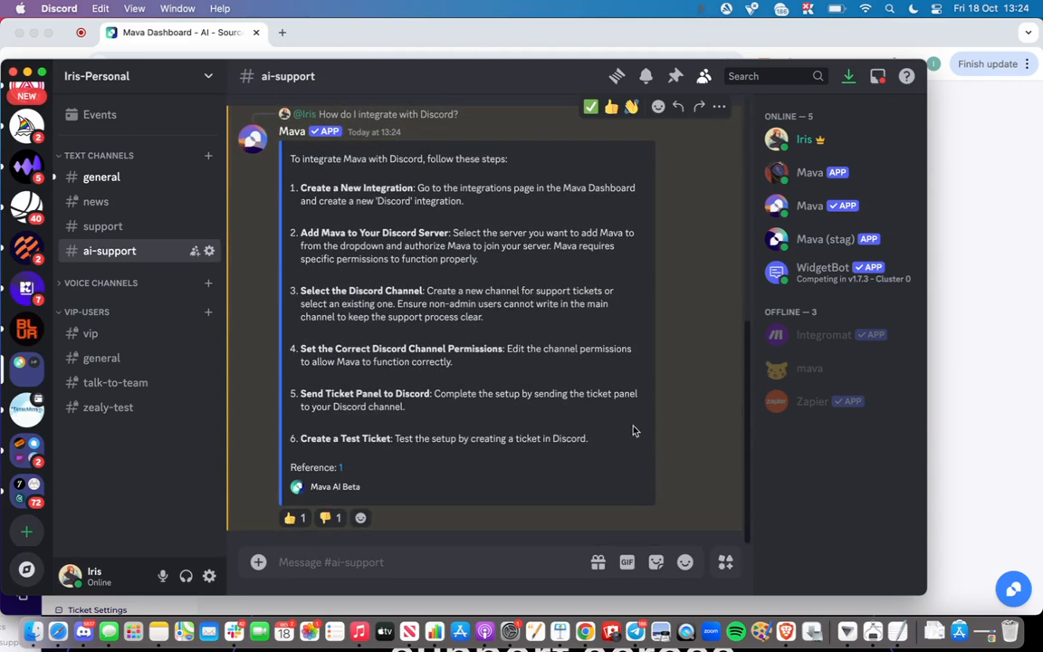
scroll(670, 398, "up", 1)
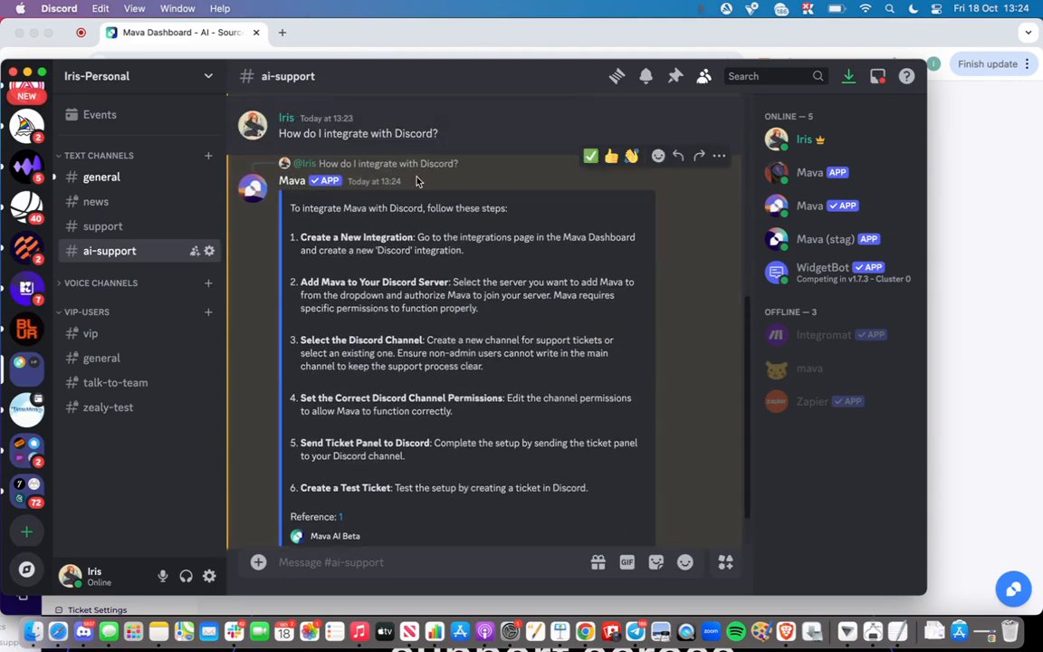
scroll(342, 194, "down", 1)
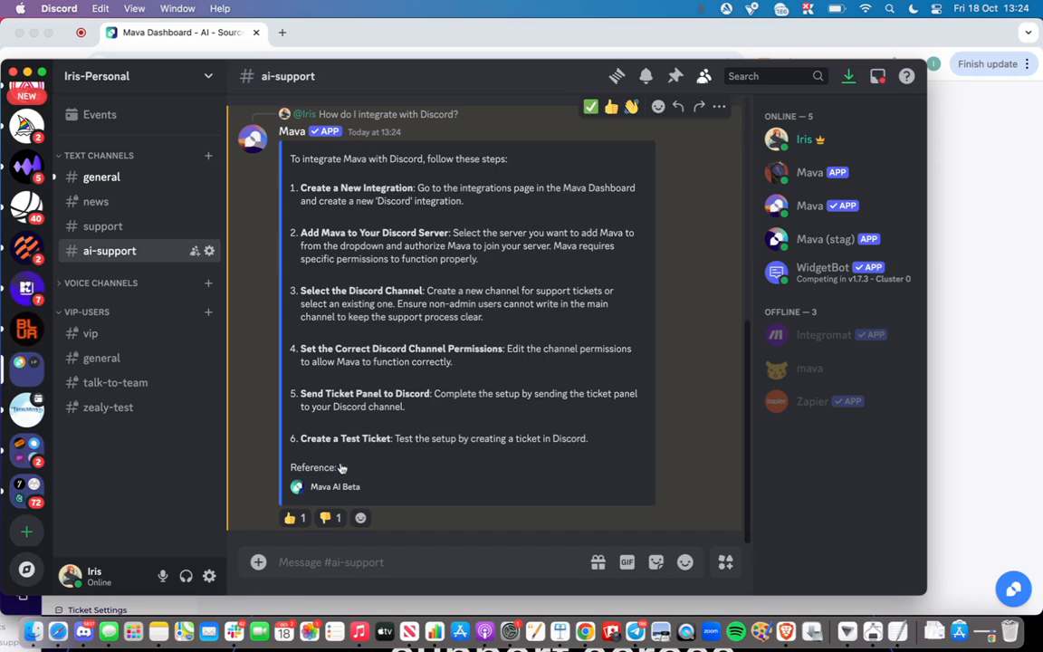
mouse_move(340, 471)
Return to the Mava dashboard and examine the Technical Support branch in the Chatbot Builder
left_click(996, 302)
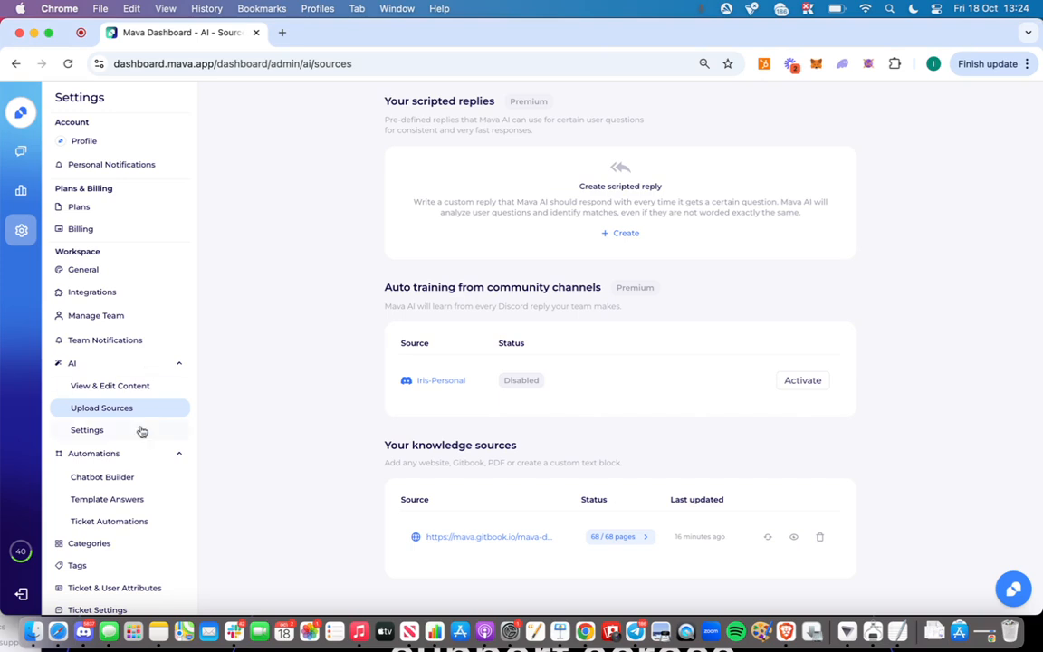
left_click(100, 478)
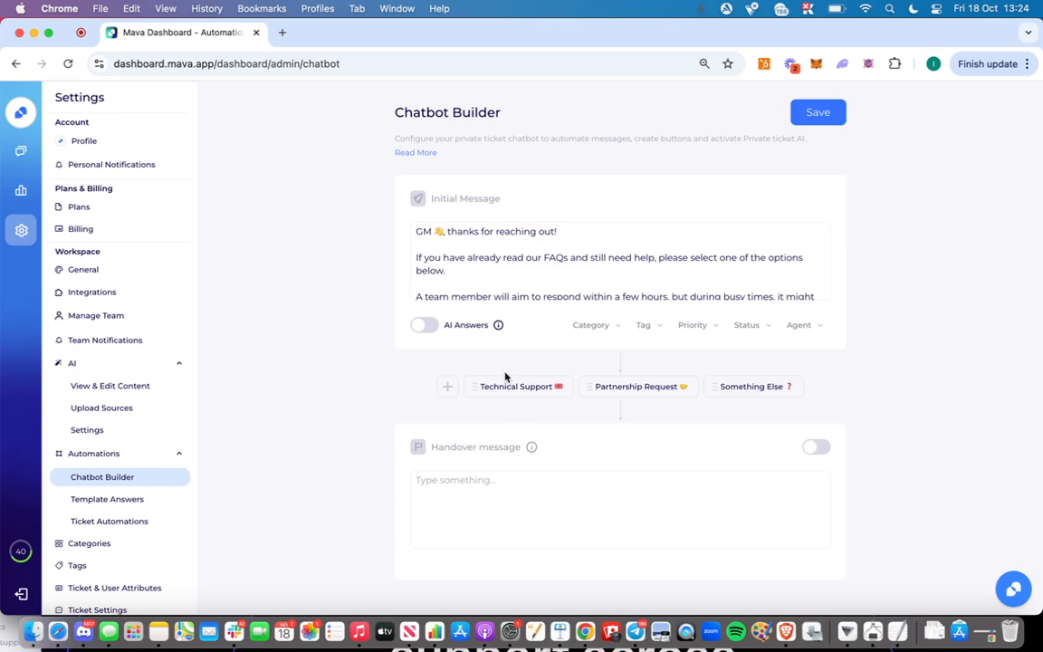
left_click(516, 387)
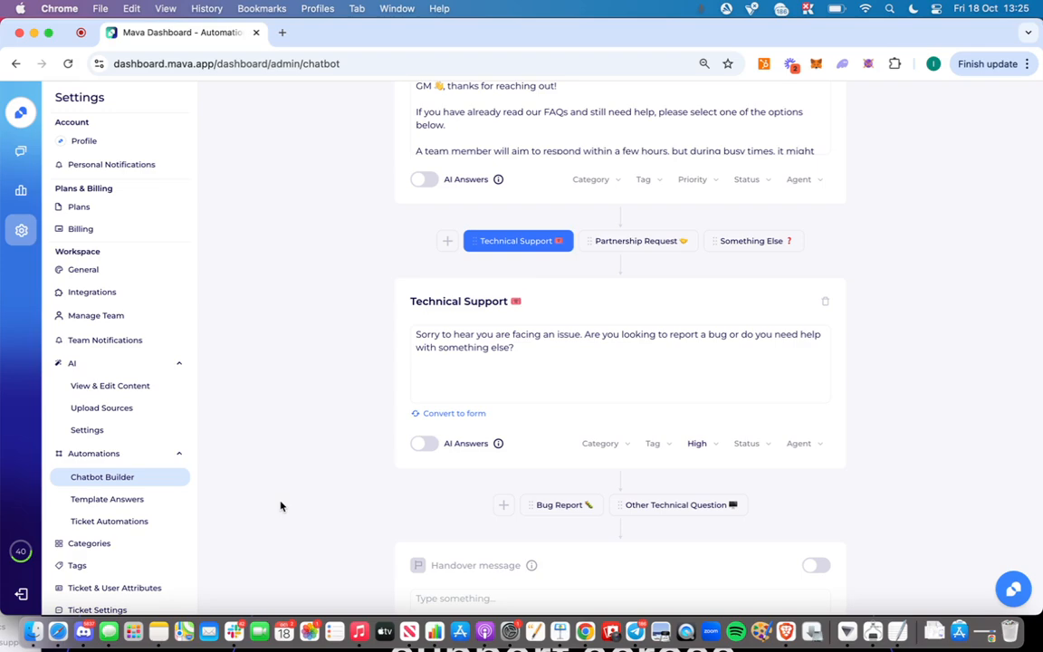
Switch back to the Discord app
key("super+Tab")
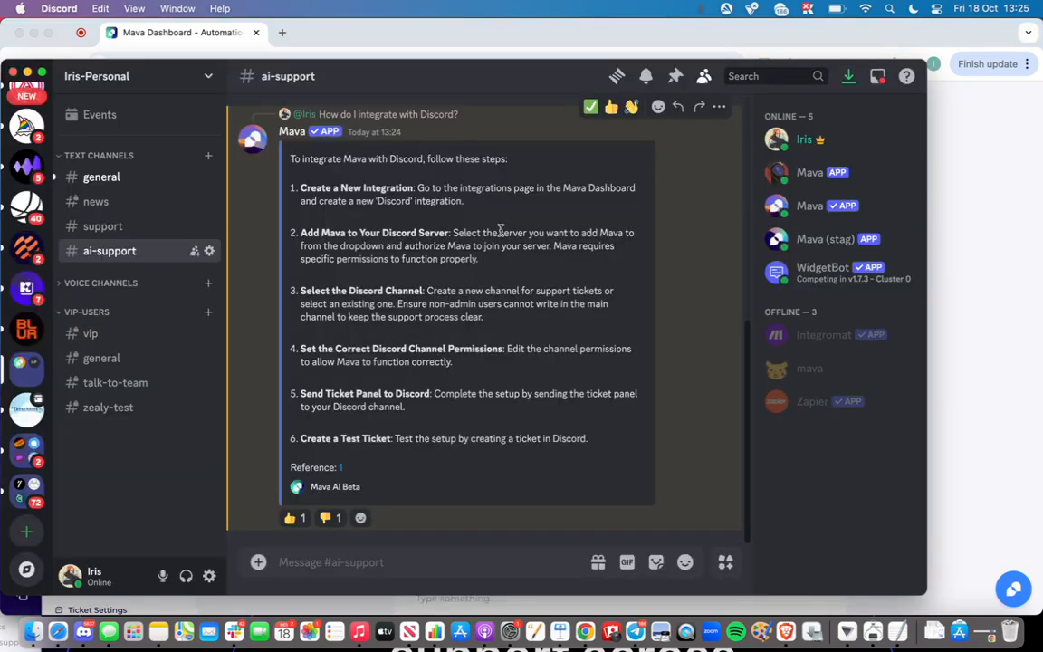